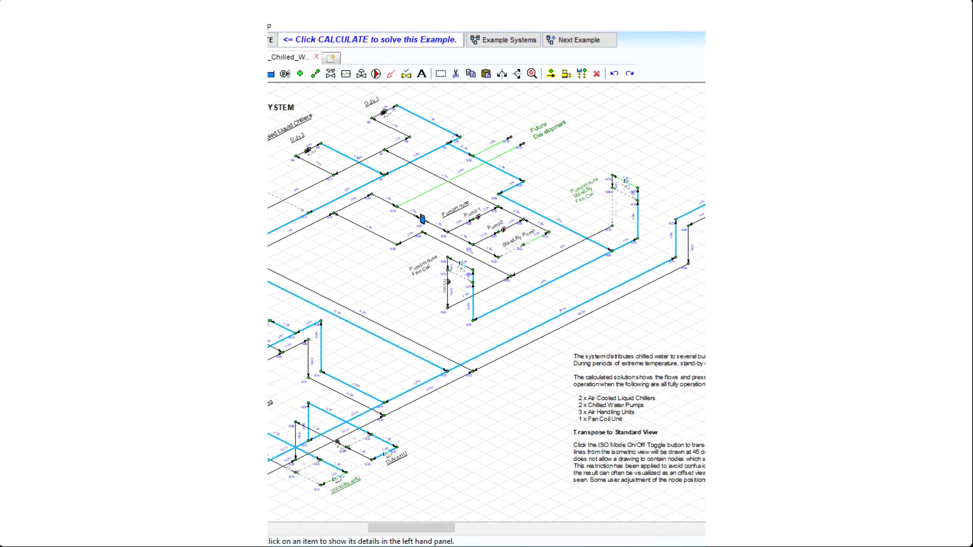
Zoom the chilled-water isometric drawing in to 80%.
{"action": "scroll", "coordinate": [147, 193], "scroll_direction": "up", "scroll_amount": 3}
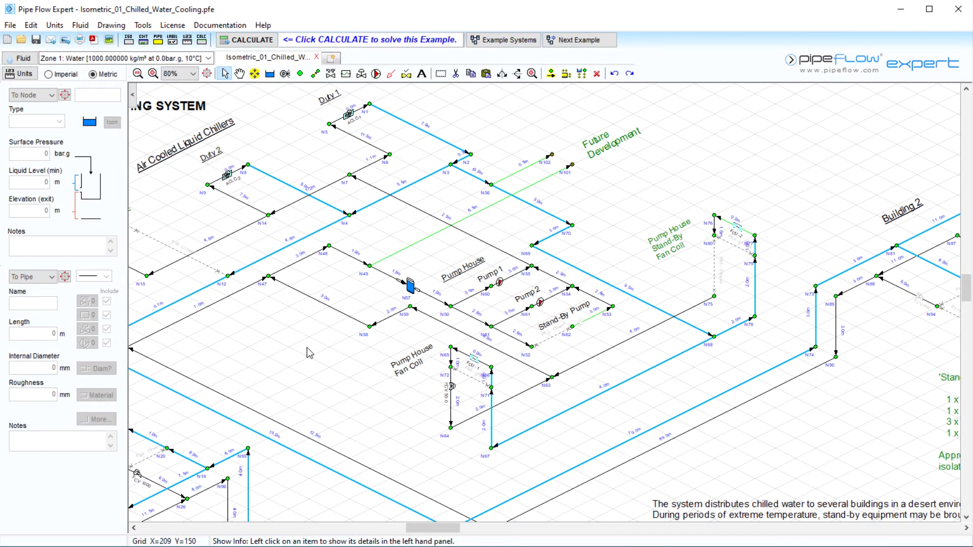
{"action": "left_click", "coordinate": [23, 58]}
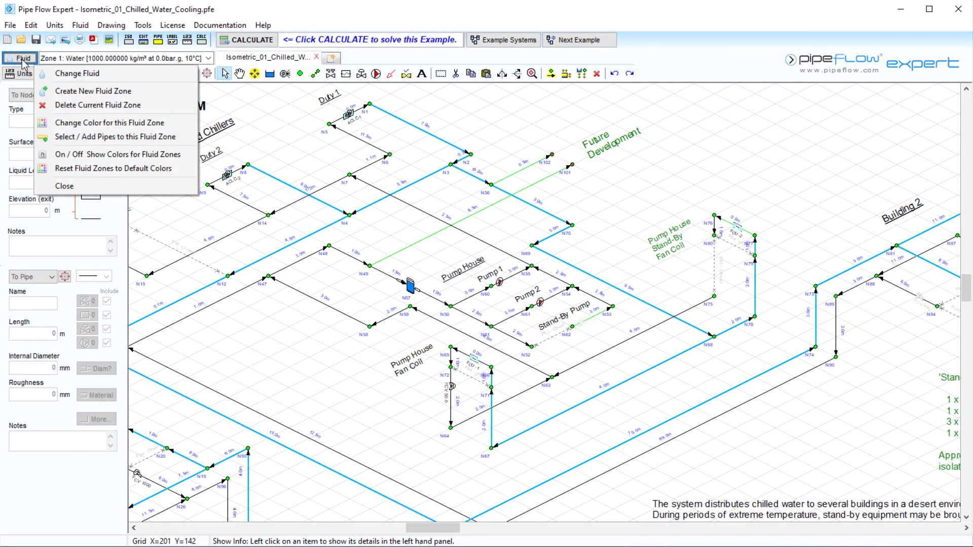
{"action": "left_click", "coordinate": [46, 73]}
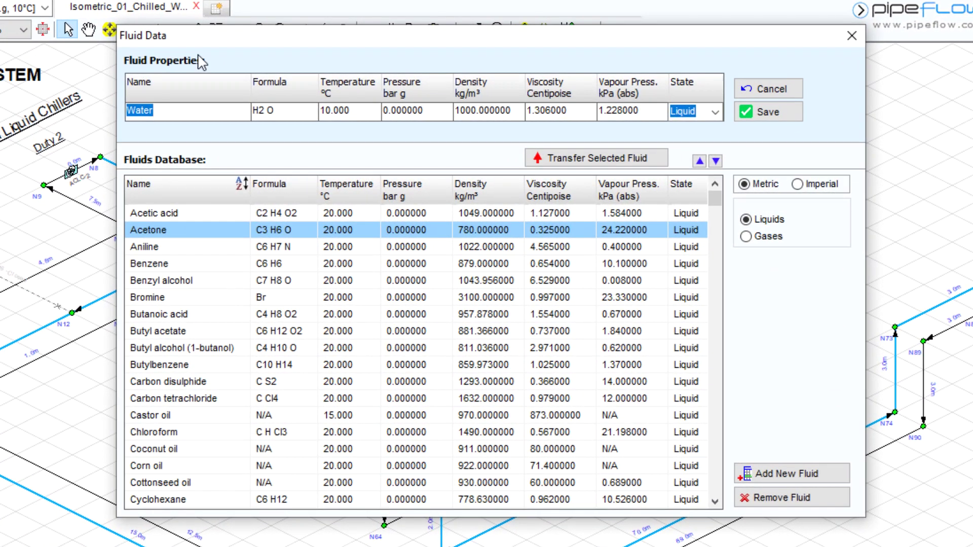
{"action": "left_click", "coordinate": [746, 236]}
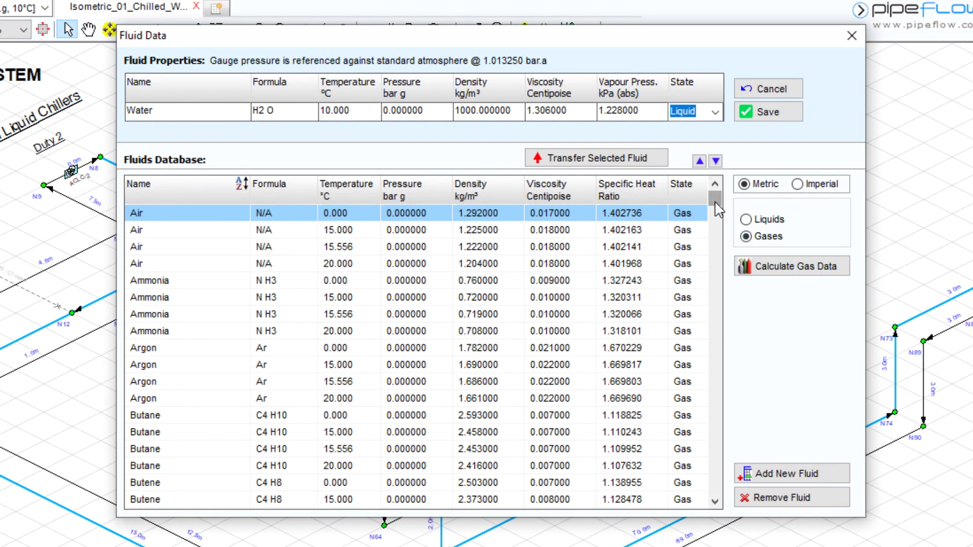
{"action": "left_click_drag", "start_coordinate": [717, 209], "coordinate": [723, 433]}
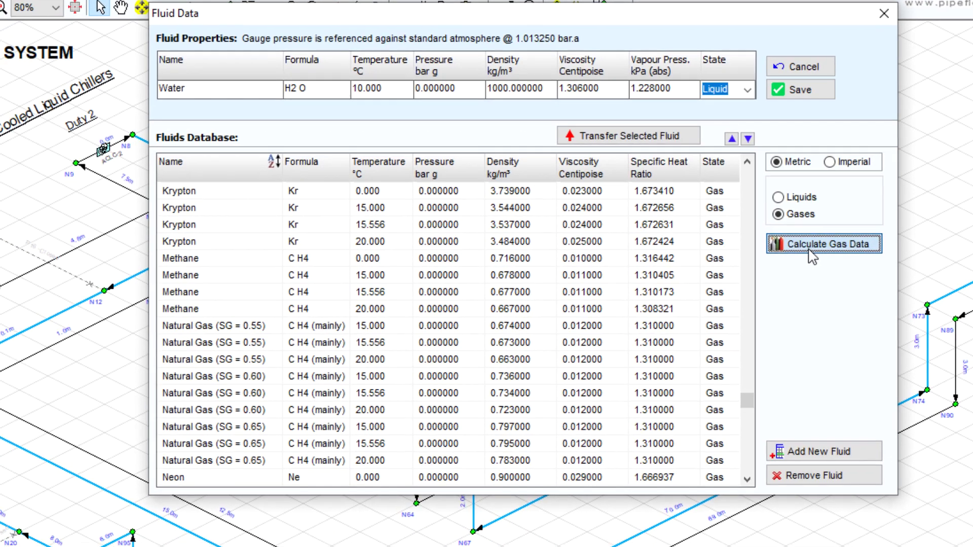
{"action": "left_click", "coordinate": [780, 278]}
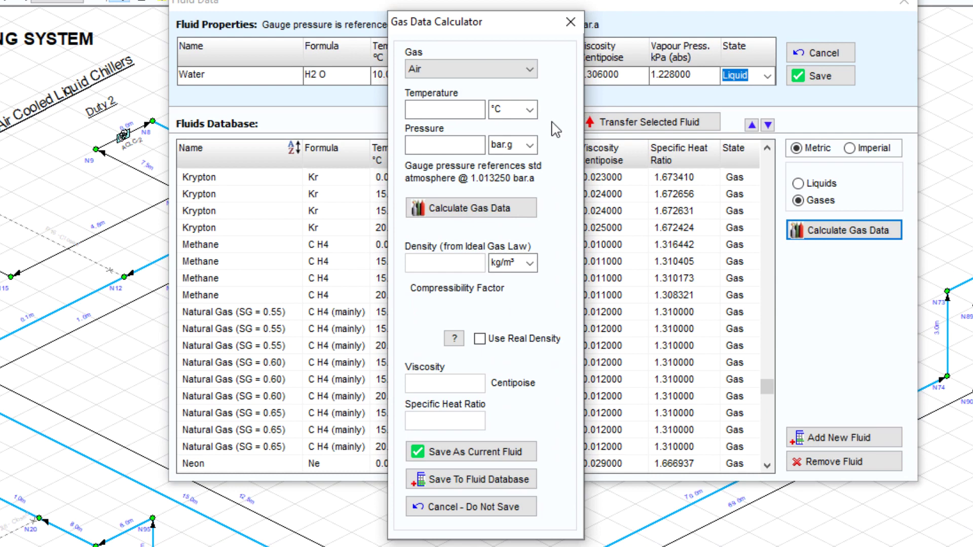
{"action": "left_click", "coordinate": [570, 23]}
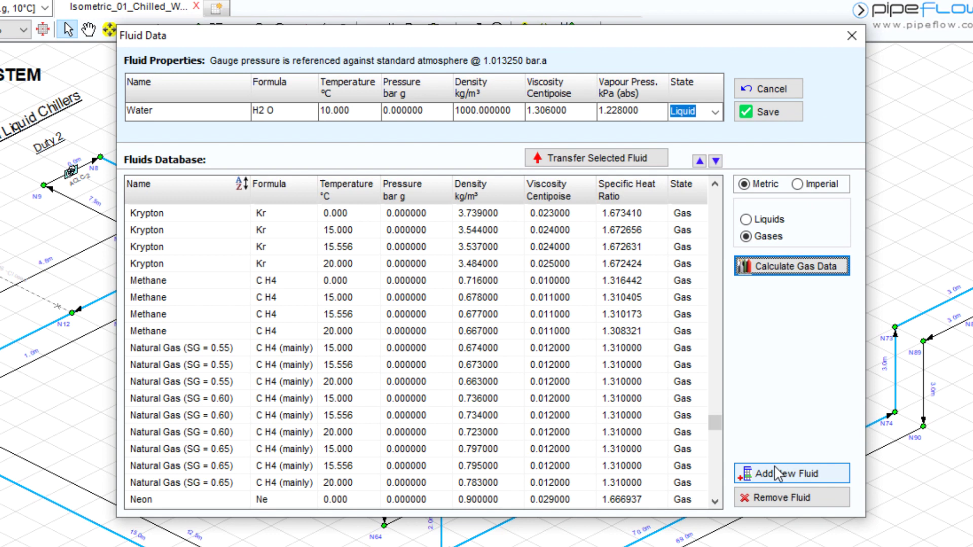
{"action": "left_click", "coordinate": [778, 474]}
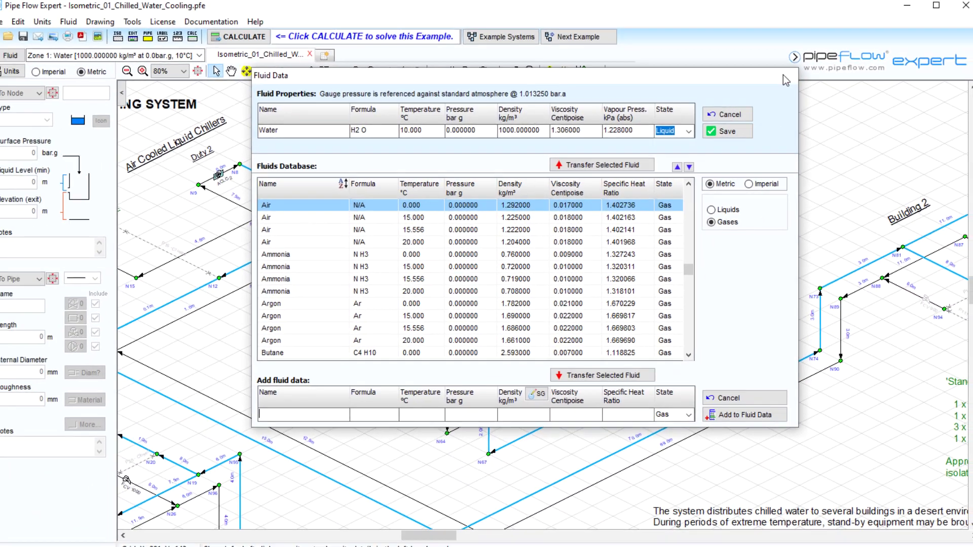
{"action": "left_click", "coordinate": [806, 96]}
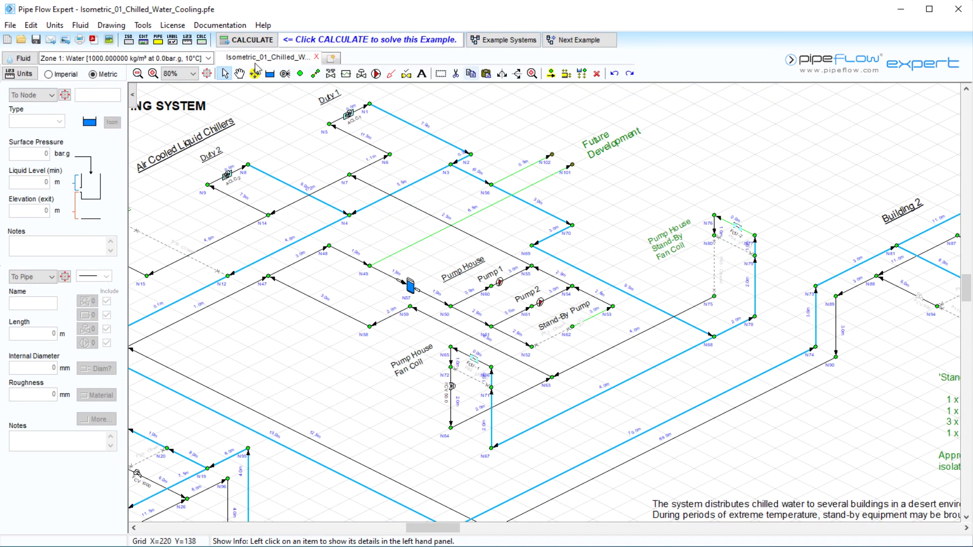
Calculate a long pipe bend fitting for pipe P65, giving r/d 3.33 and K 0.27.
{"action": "mouse_move", "coordinate": [212, 61]}
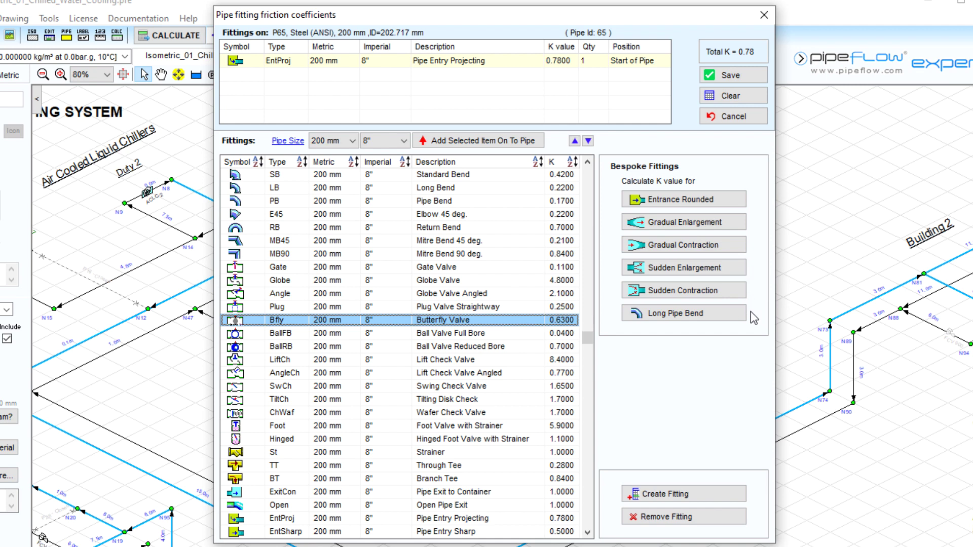
{"action": "left_click", "coordinate": [735, 315]}
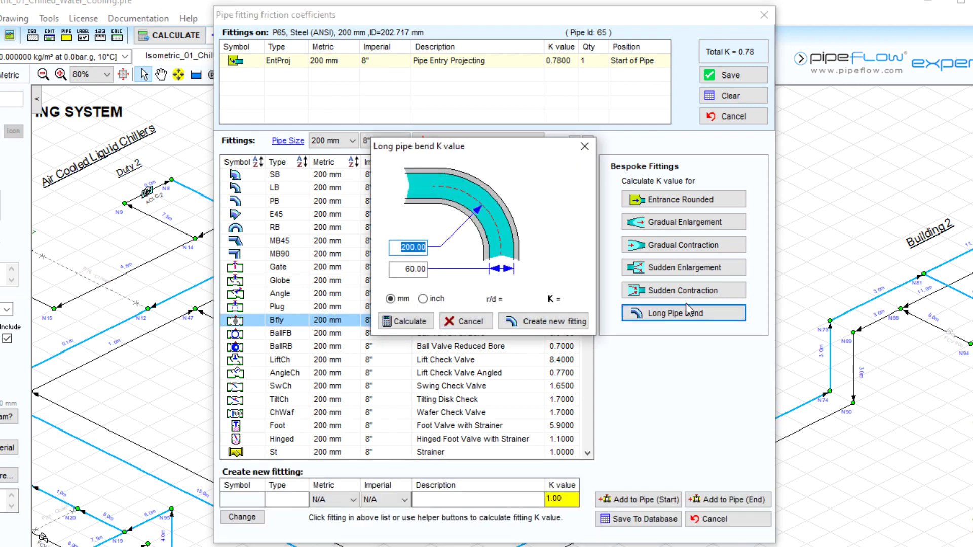
{"action": "left_click", "coordinate": [426, 321]}
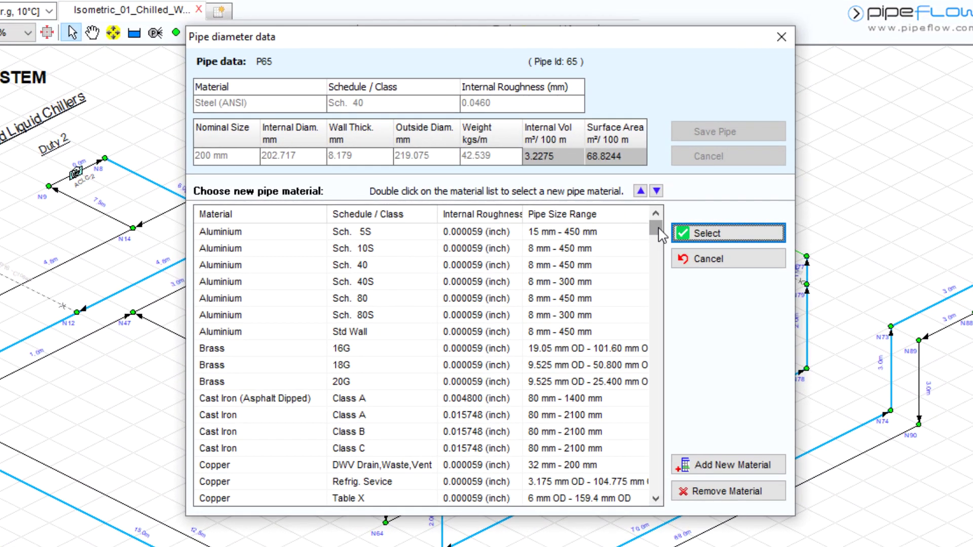
Browse the pipe material list and set pipe P65 to Steel (ANSI) Sch. 40.
{"action": "left_click", "coordinate": [313, 235]}
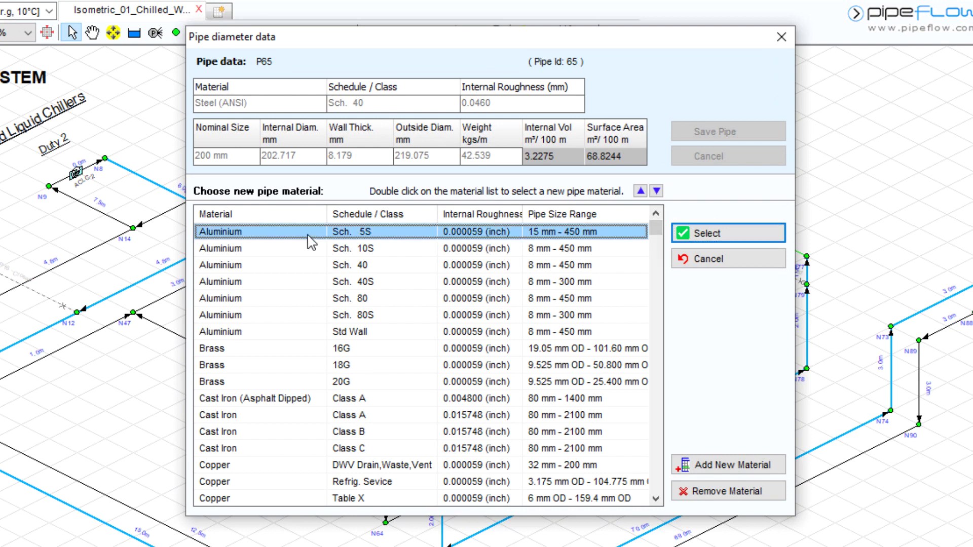
{"action": "left_click", "coordinate": [260, 351]}
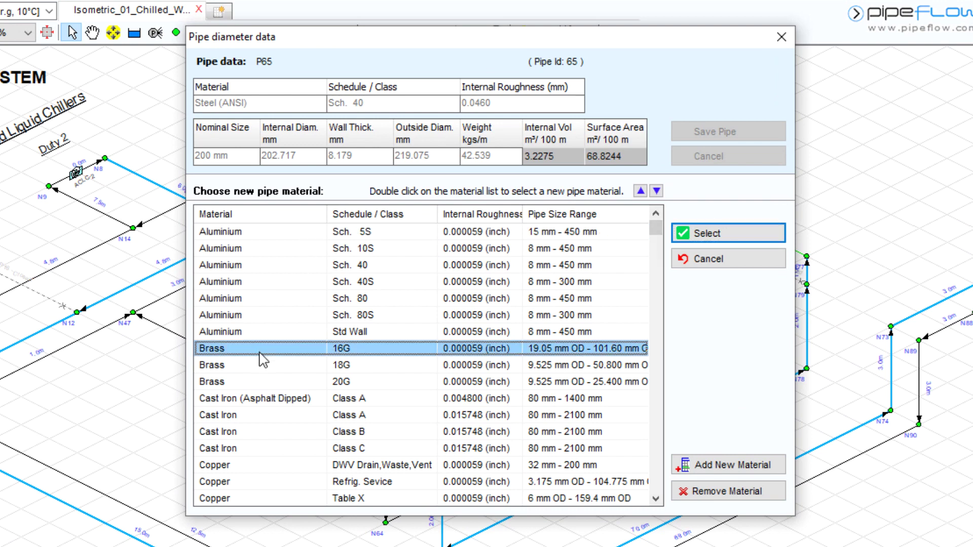
{"action": "left_click", "coordinate": [262, 420]}
{"action": "left_click", "coordinate": [260, 467]}
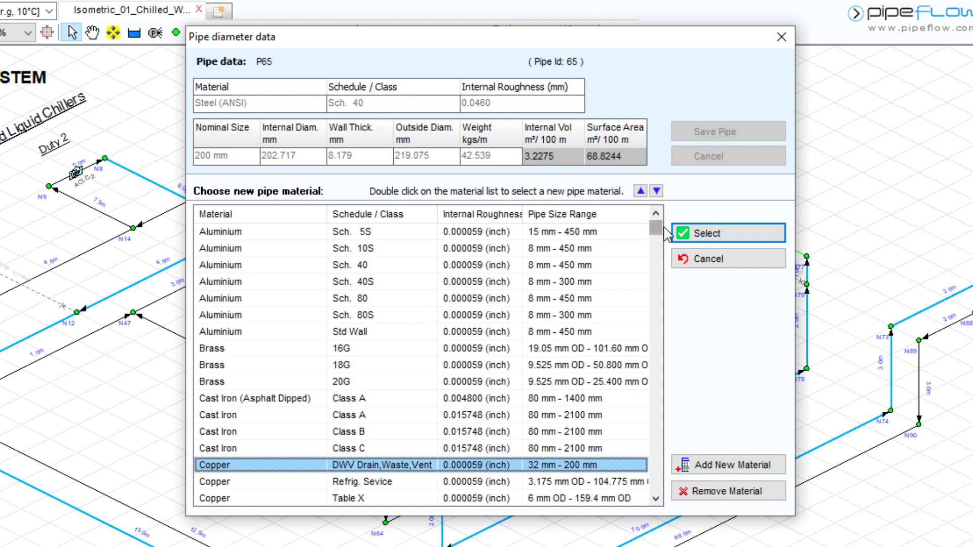
{"action": "left_click_drag", "start_coordinate": [656, 234], "coordinate": [660, 432]}
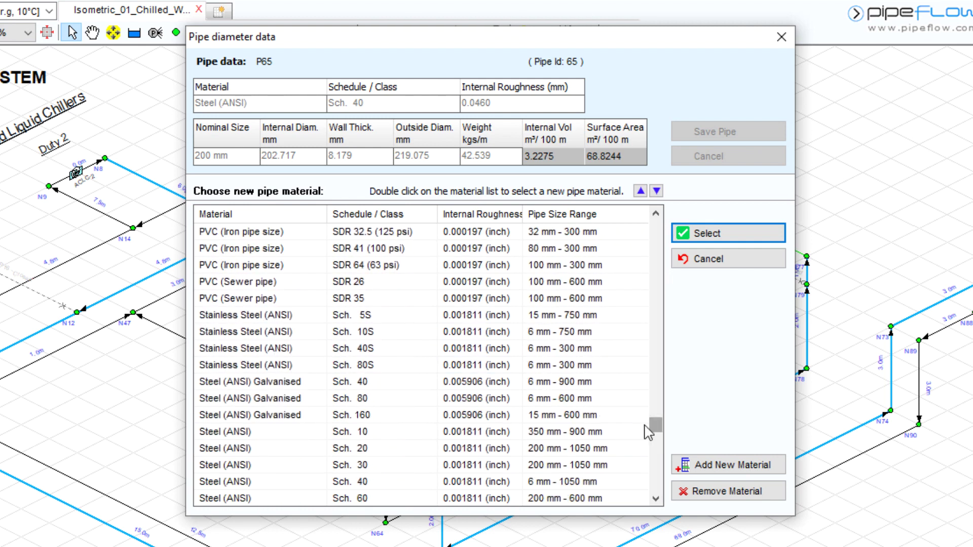
{"action": "double_click", "coordinate": [264, 486]}
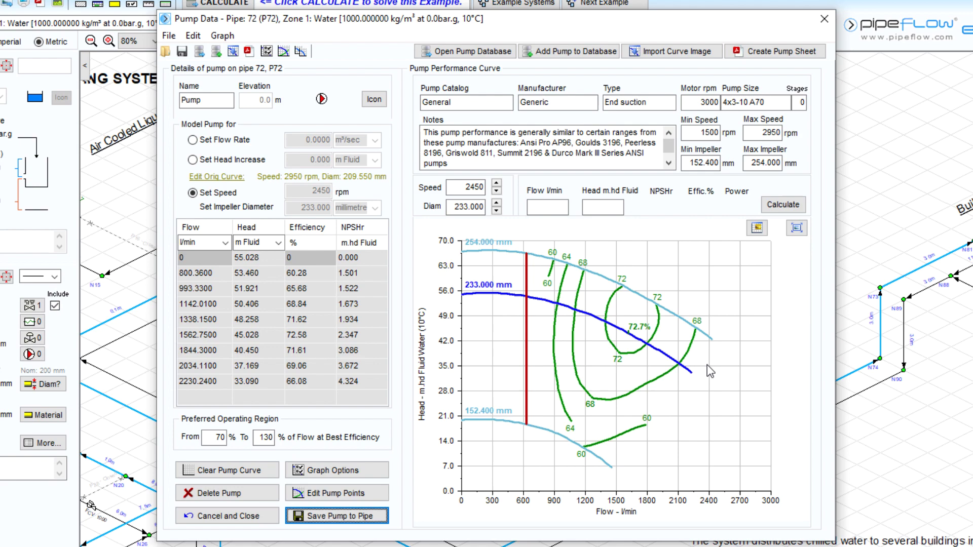
Preview pump curves in the Pump Library, then reselect the GenericPumps_EndSuction_50Hz catalogue.
{"action": "left_click", "coordinate": [480, 53]}
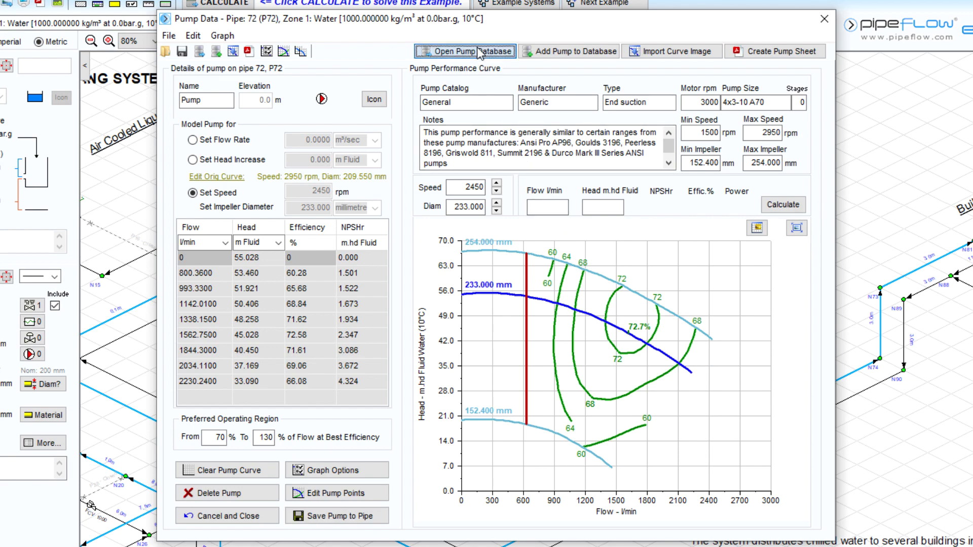
{"action": "left_click", "coordinate": [325, 233]}
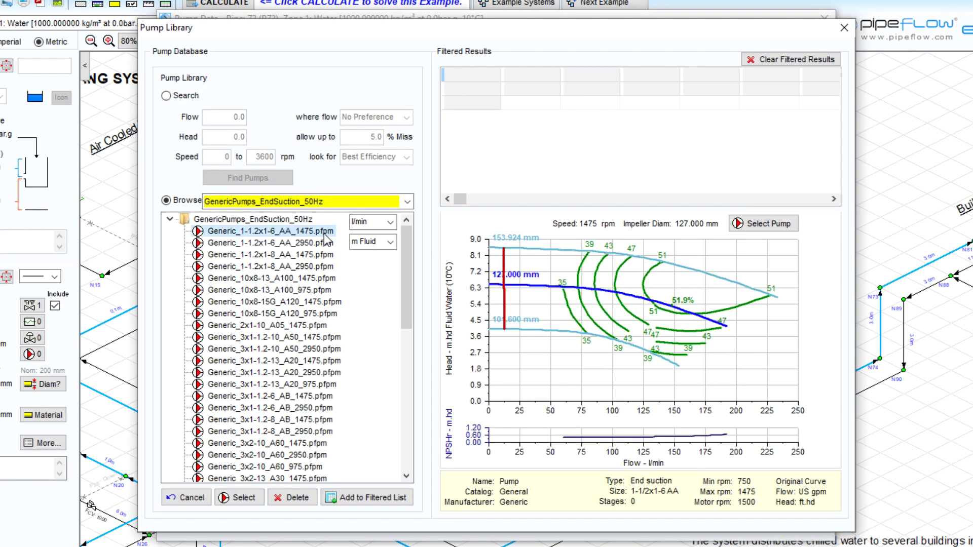
{"action": "key", "text": "Down"}
{"action": "key", "text": "Down"}
{"action": "key", "text": "Down"}
{"action": "key", "text": "Down"}
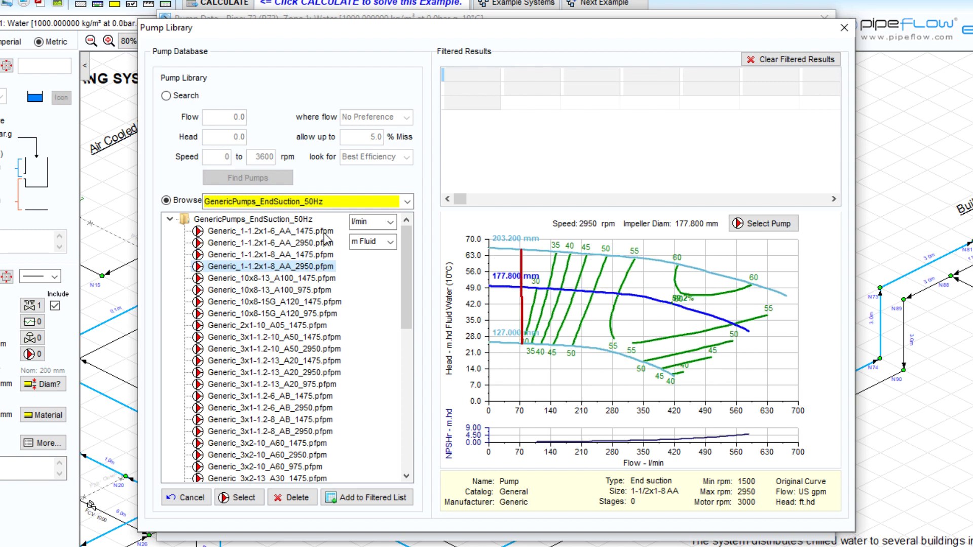
{"action": "key", "text": "Down"}
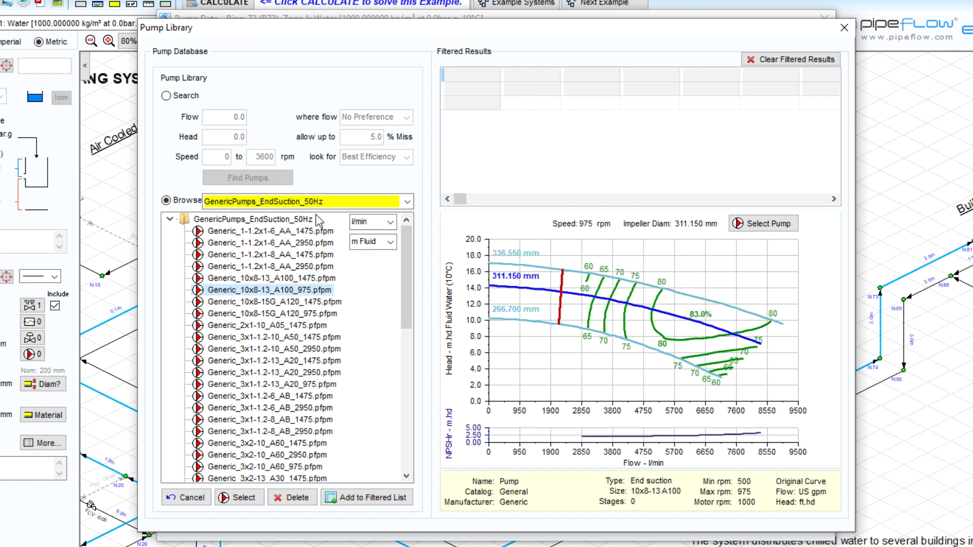
{"action": "left_click", "coordinate": [407, 202]}
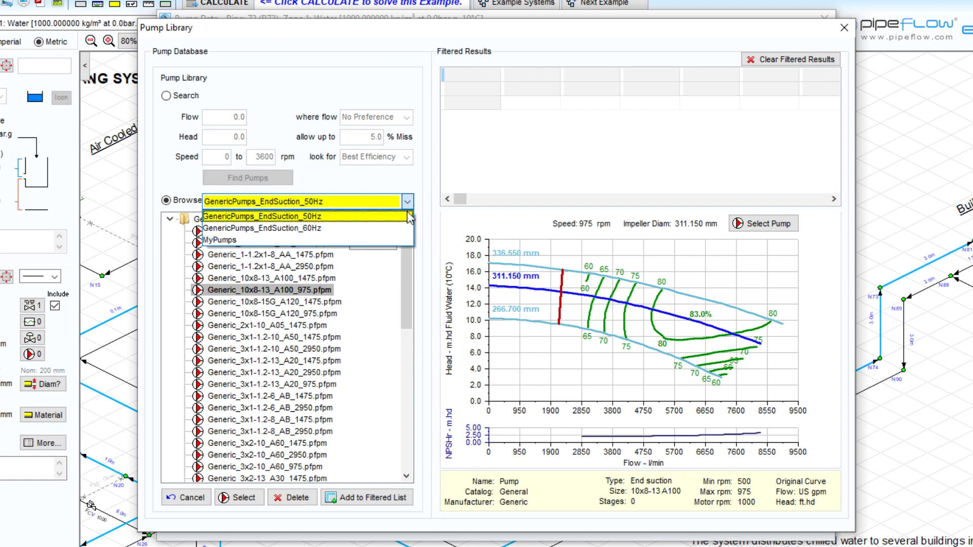
{"action": "left_click", "coordinate": [404, 216]}
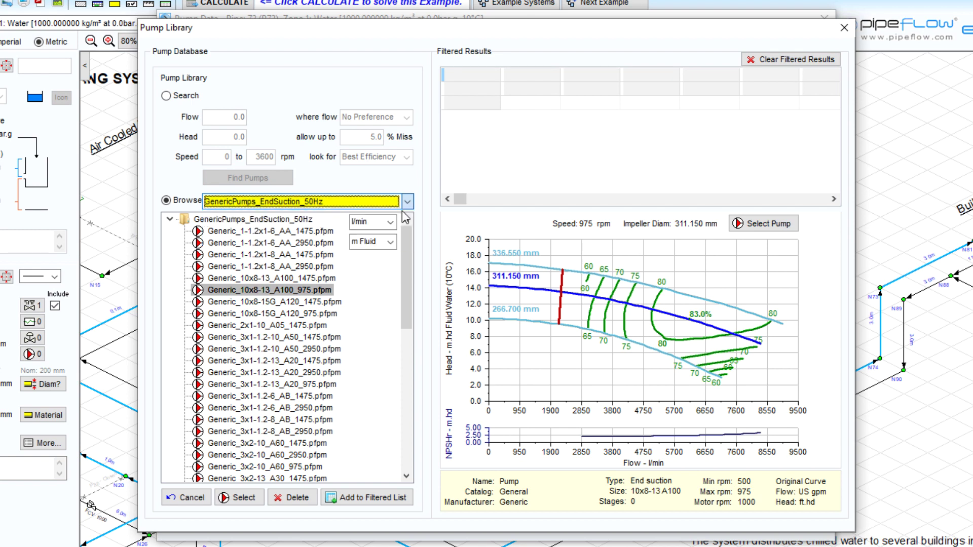
Search the pump library for pumps delivering 1650 l/min at 45 m head.
{"action": "left_click", "coordinate": [167, 95]}
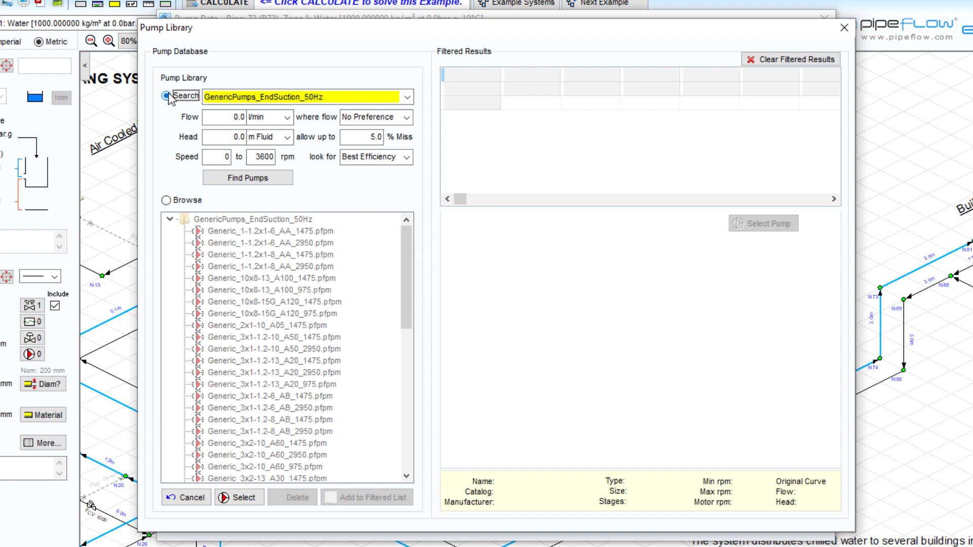
{"action": "key", "text": "Tab"}
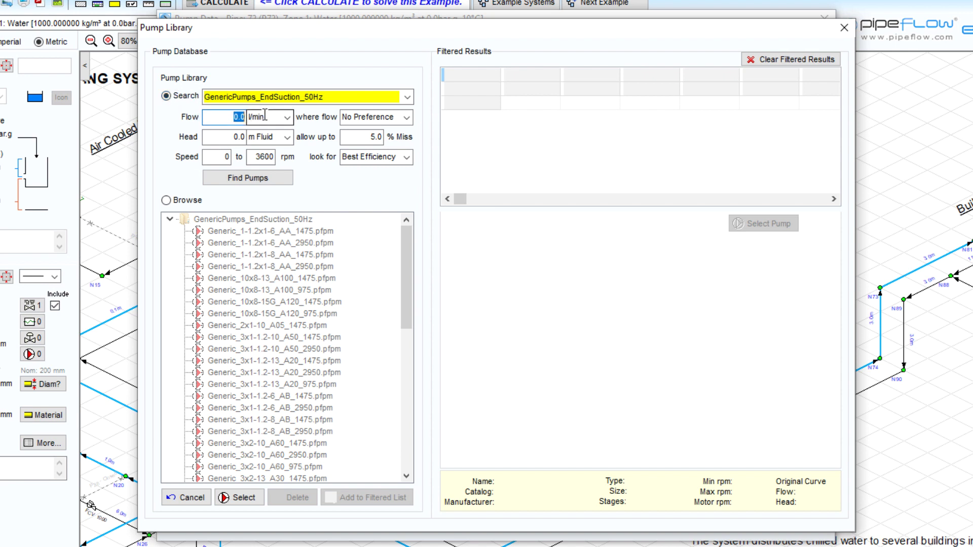
{"action": "type", "text": "1650"}
{"action": "key", "text": "Tab"}
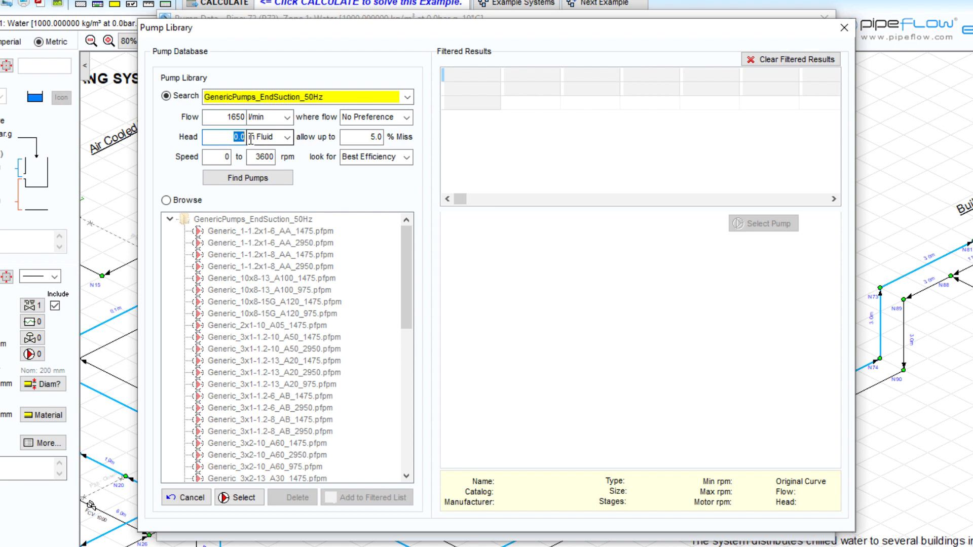
{"action": "type", "text": "45"}
{"action": "left_click", "coordinate": [243, 179]}
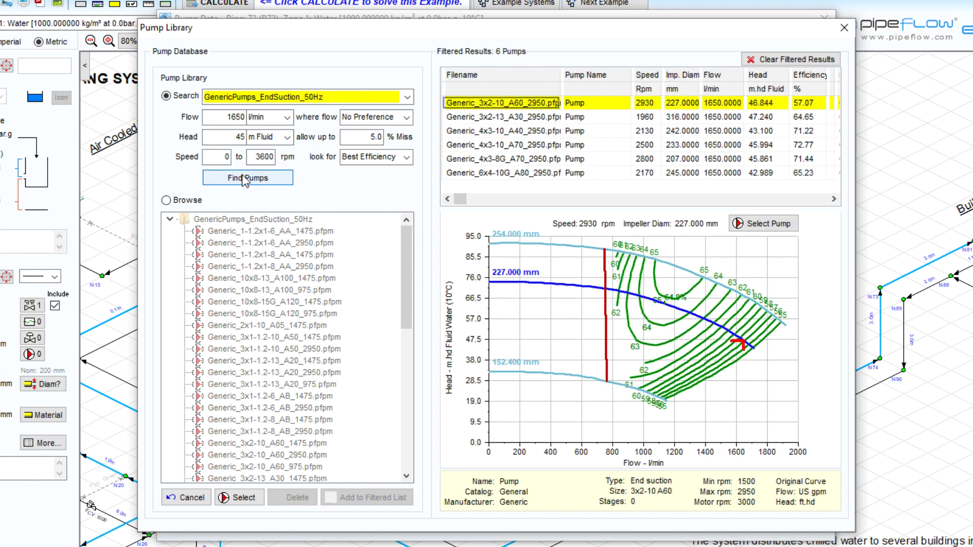
Preview the candidate pumps and load the Generic_4x3-10_A70_2950 pump.
{"action": "key", "text": "Down"}
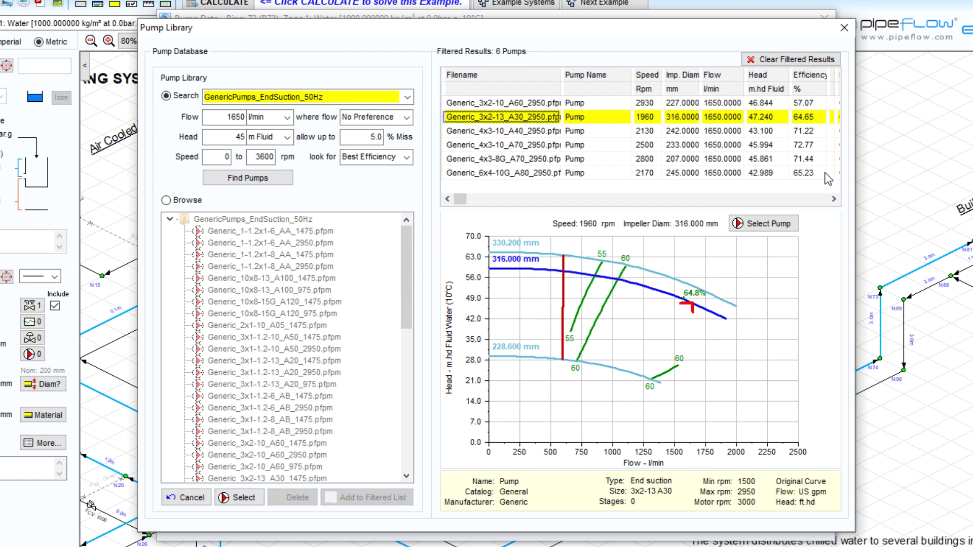
{"action": "key", "text": "Down"}
{"action": "key", "text": "Down"}
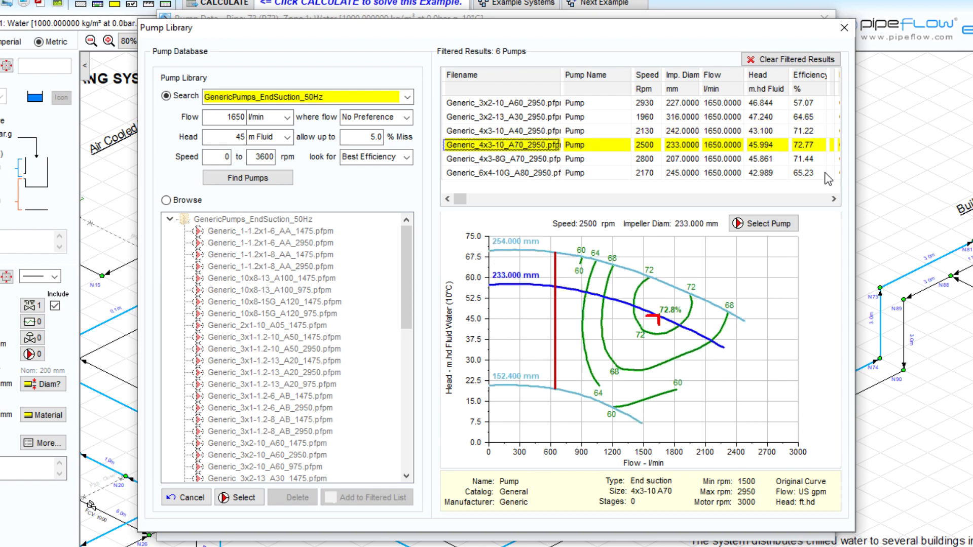
{"action": "key", "text": "Return"}
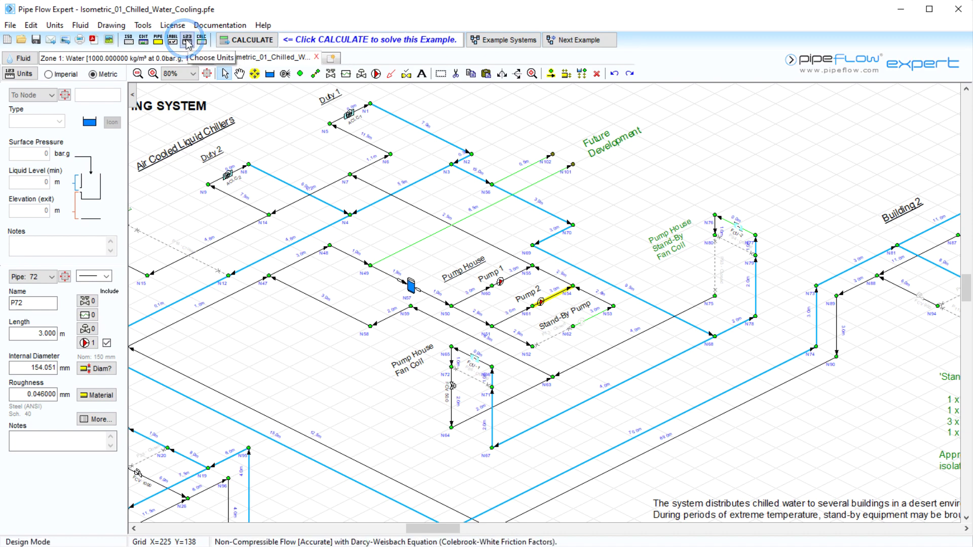
Check the pressure loss and tank pressure units, then switch all system units to Imperial.
{"action": "left_click", "coordinate": [98, 2]}
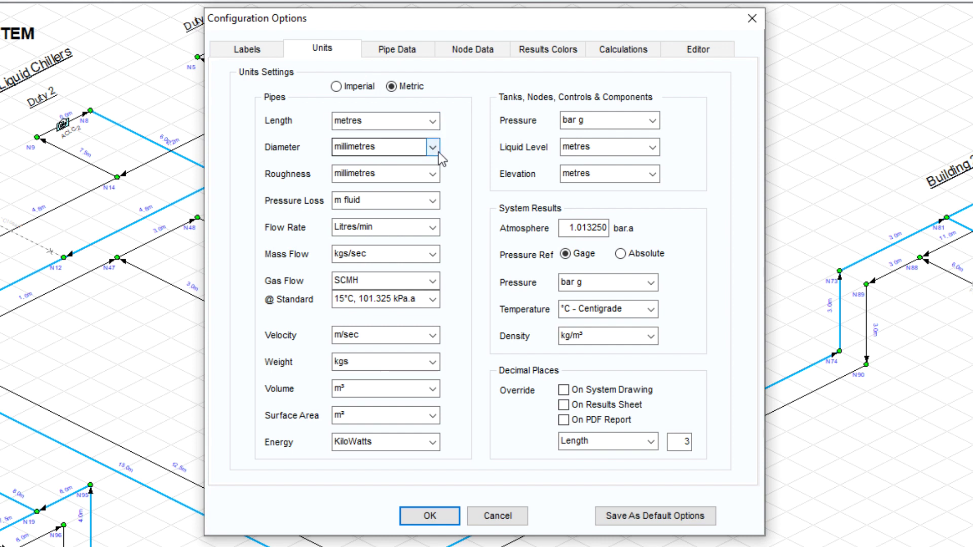
{"action": "left_click", "coordinate": [433, 202]}
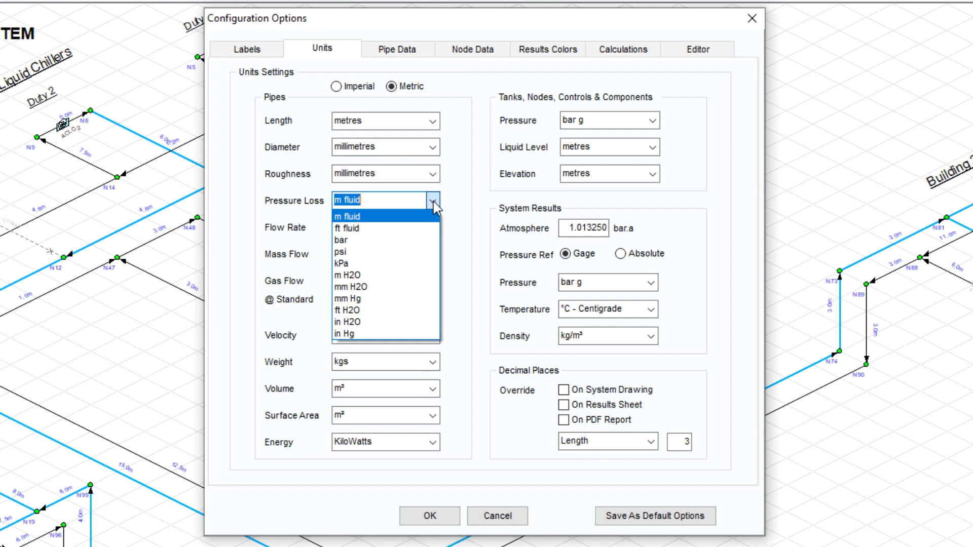
{"action": "left_click", "coordinate": [434, 202]}
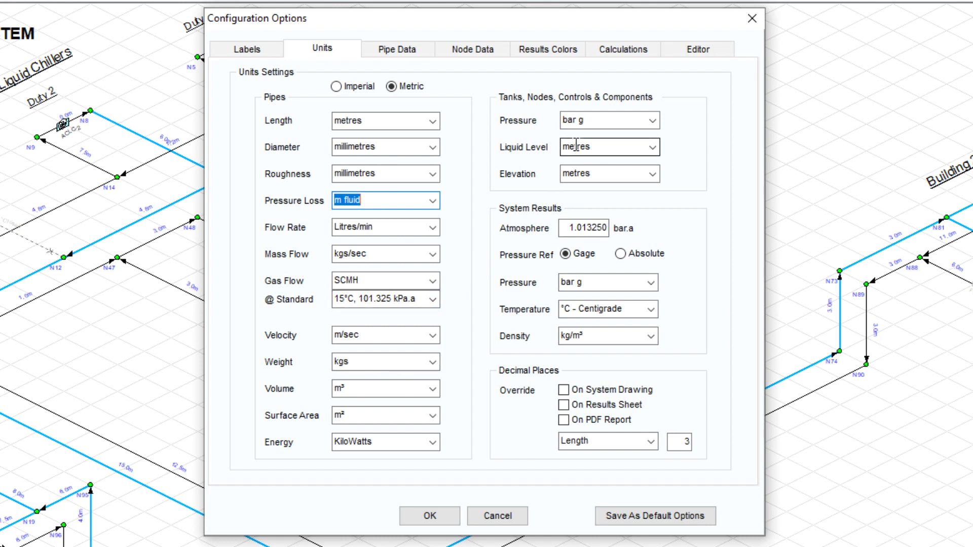
{"action": "left_click", "coordinate": [653, 122]}
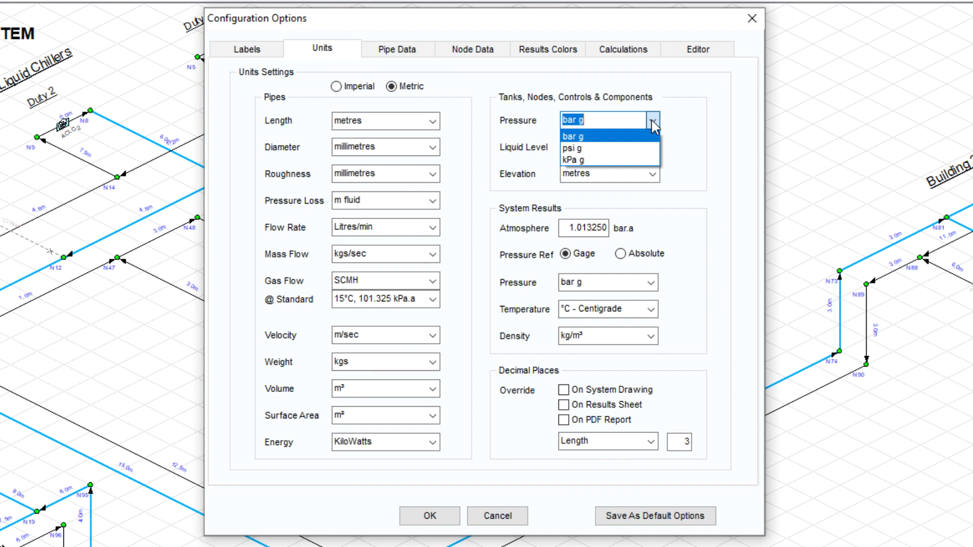
{"action": "left_click", "coordinate": [653, 125]}
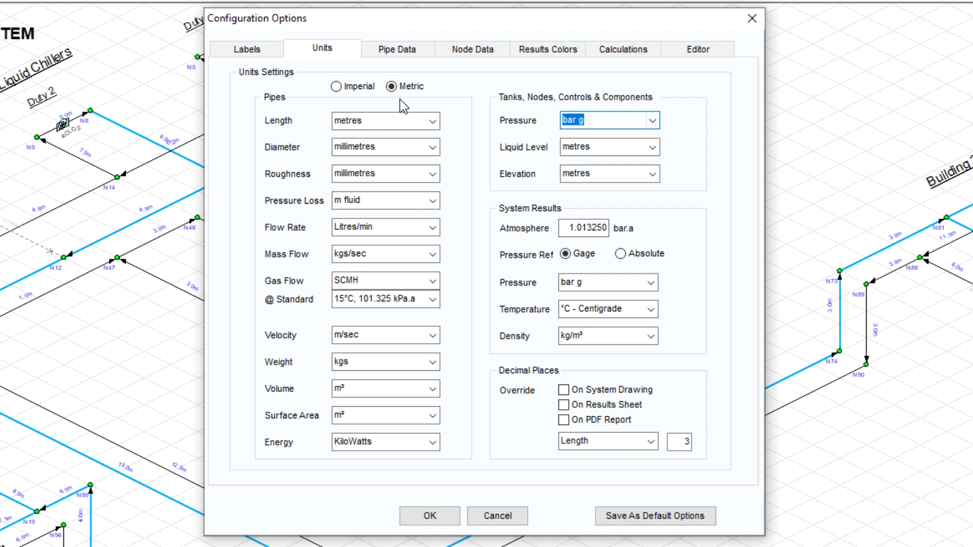
{"action": "left_click", "coordinate": [337, 87]}
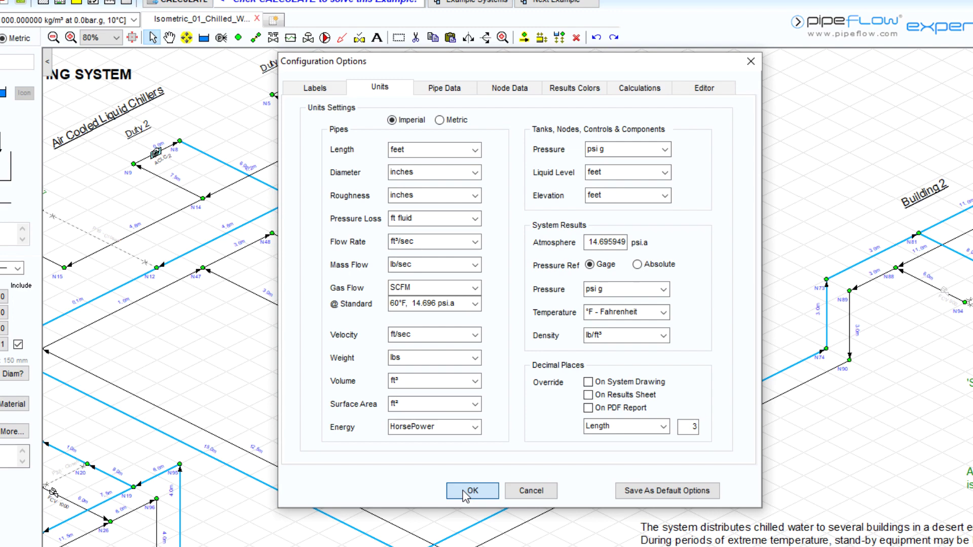
{"action": "left_click", "coordinate": [463, 491]}
{"action": "mouse_move", "coordinate": [543, 307]}
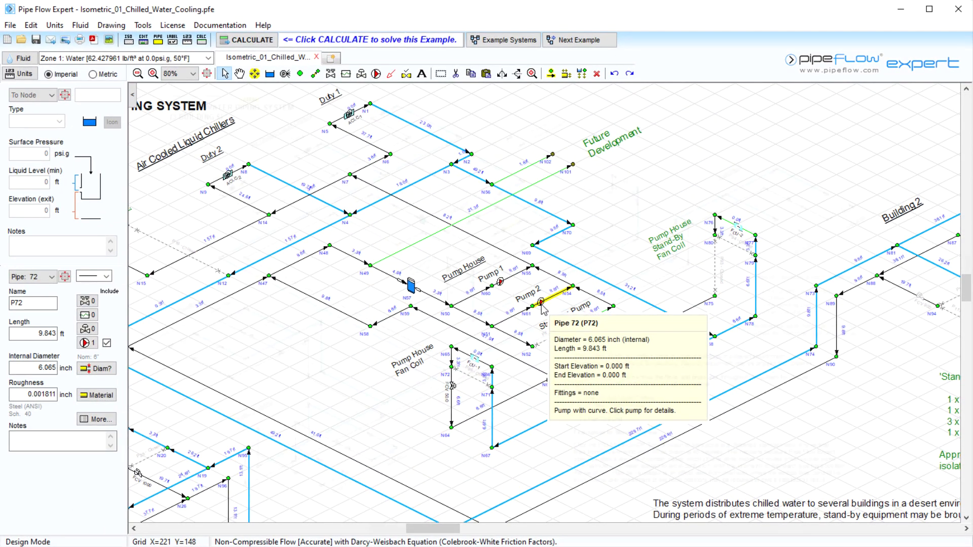
Zoom out and load Isometric_01_Chilled_Water_Cooling.pfe from Example Systems into a new tab.
{"action": "scroll", "coordinate": [542, 307], "scroll_direction": "down", "scroll_amount": 3}
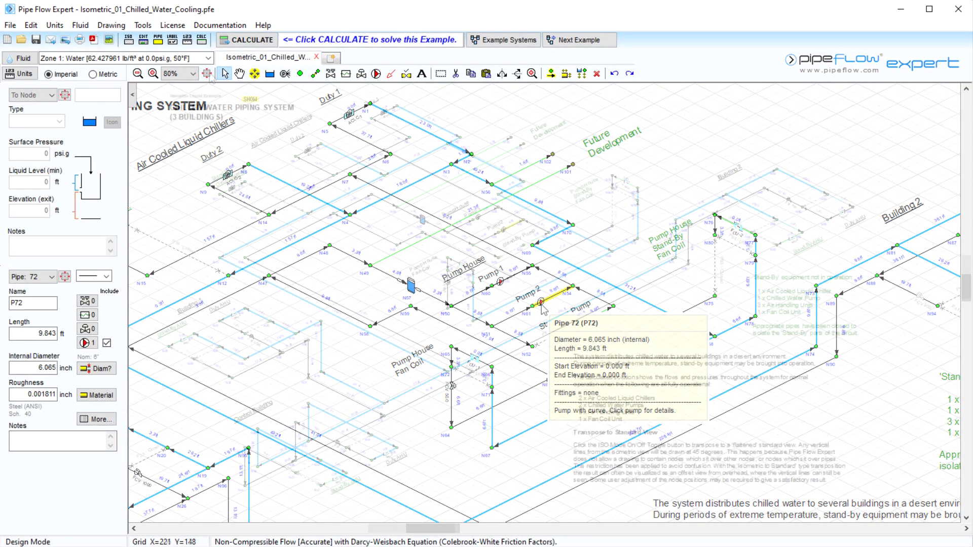
{"action": "left_click", "coordinate": [333, 60]}
{"action": "left_click", "coordinate": [503, 41]}
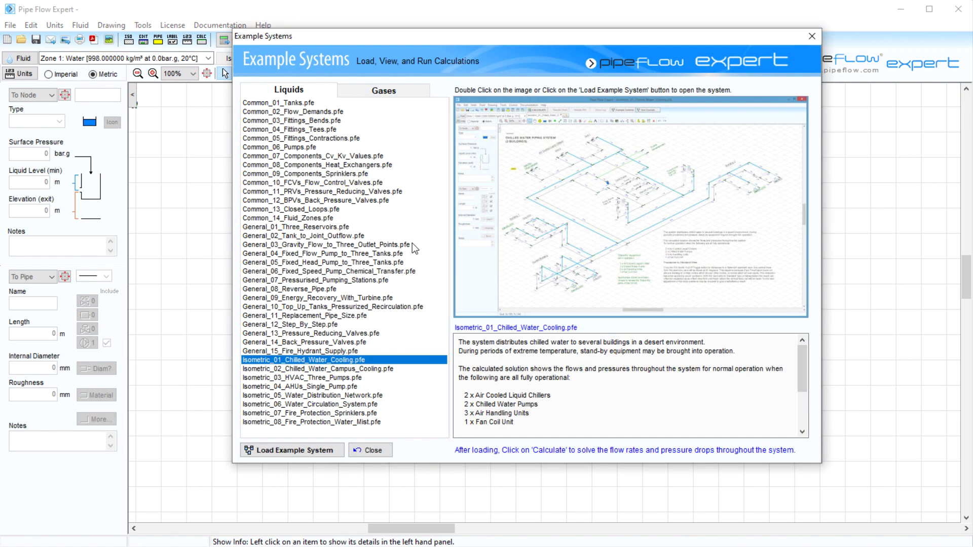
{"action": "double_click", "coordinate": [357, 362]}
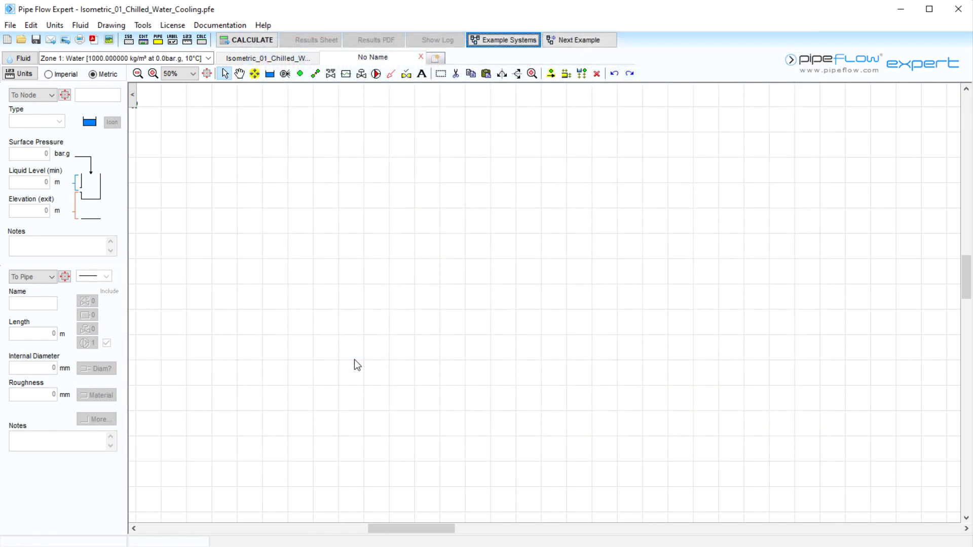
Solve the new tab, show its colour-coded results drawing, and compare it with the imperial tab.
{"action": "left_click", "coordinate": [248, 39]}
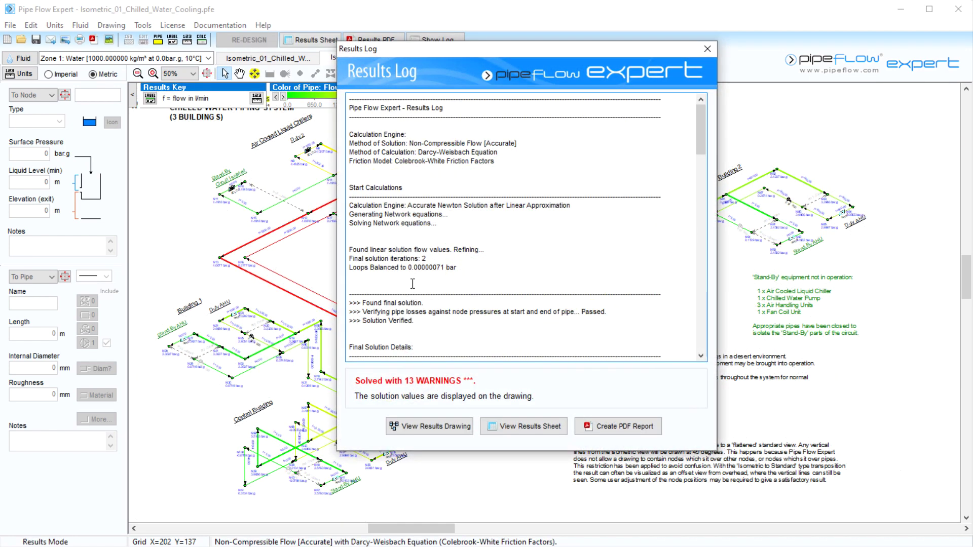
{"action": "left_click", "coordinate": [428, 427]}
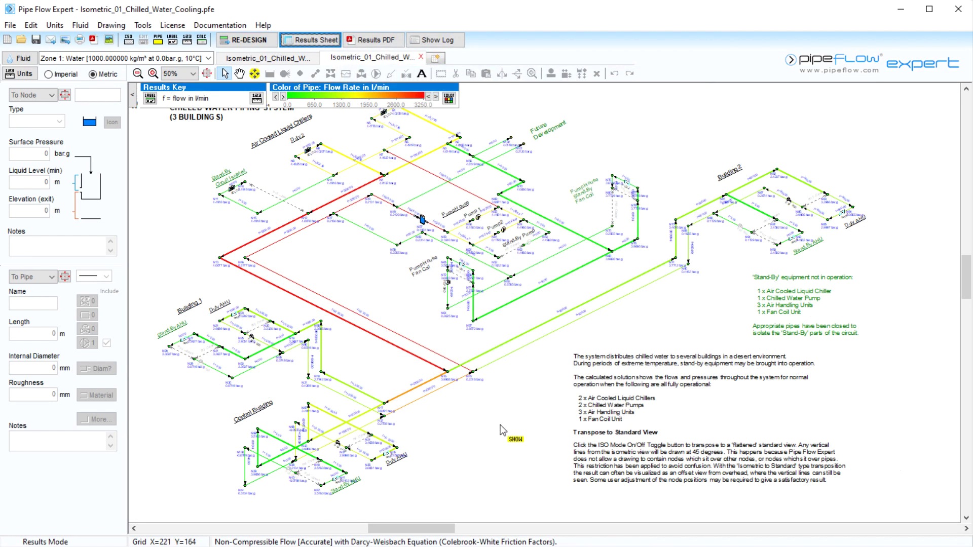
{"action": "left_click", "coordinate": [277, 60]}
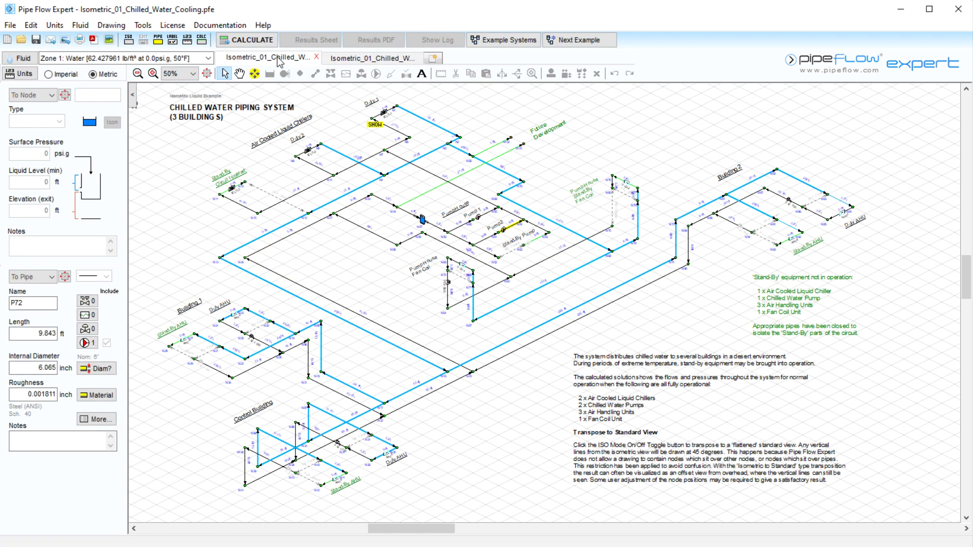
{"action": "left_click", "coordinate": [368, 61]}
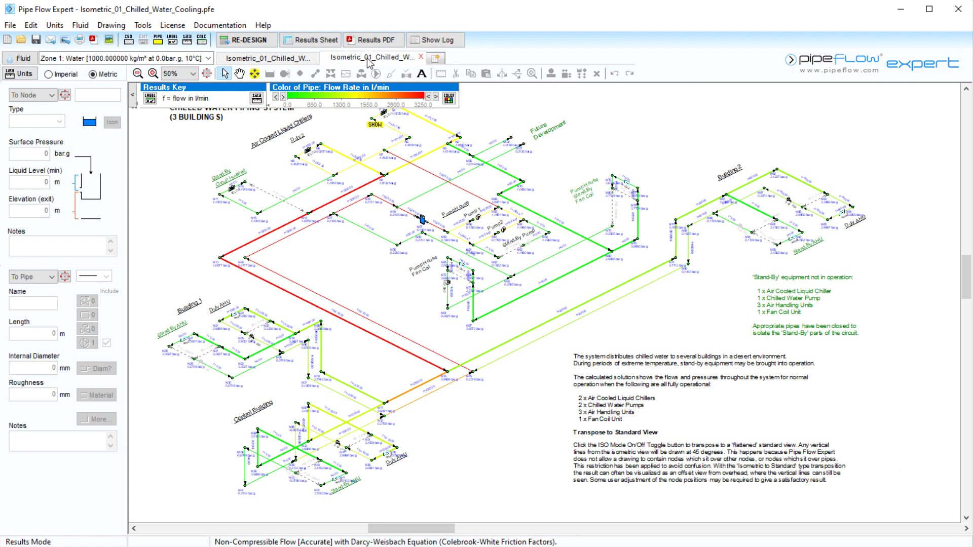
{"action": "mouse_move", "coordinate": [506, 217]}
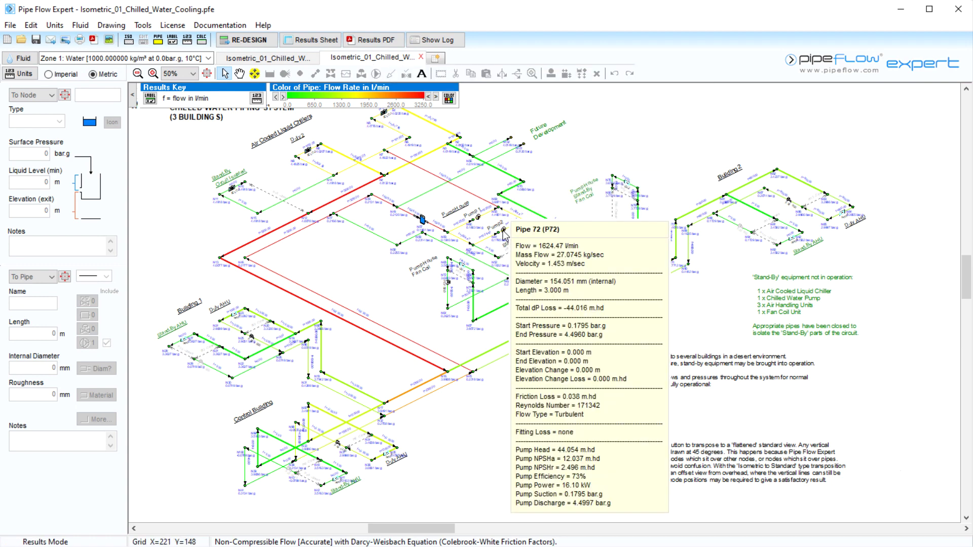